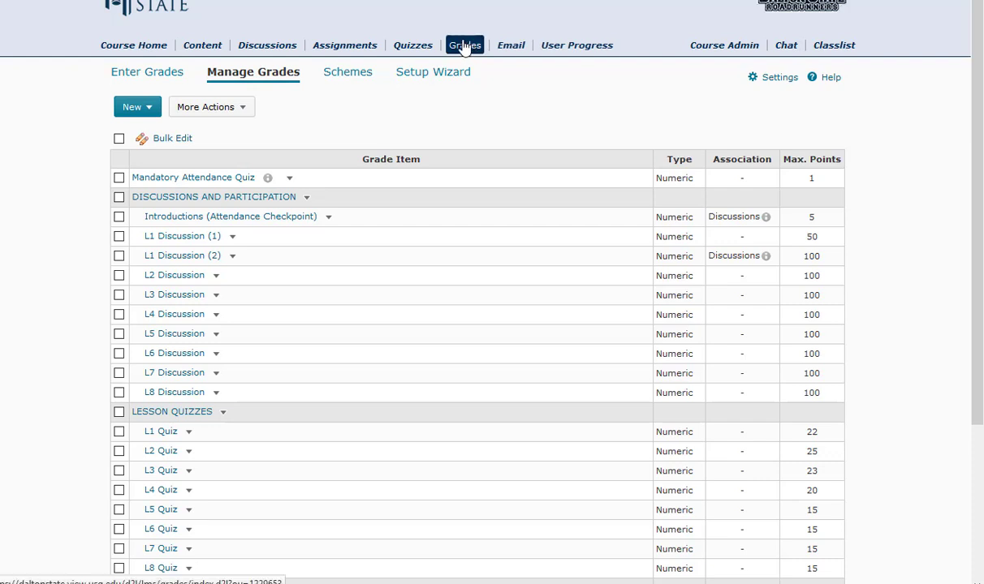
Step: Switch to Enter Grades and bring up the Final Calculated Grade column's actions menu
click(140, 74)
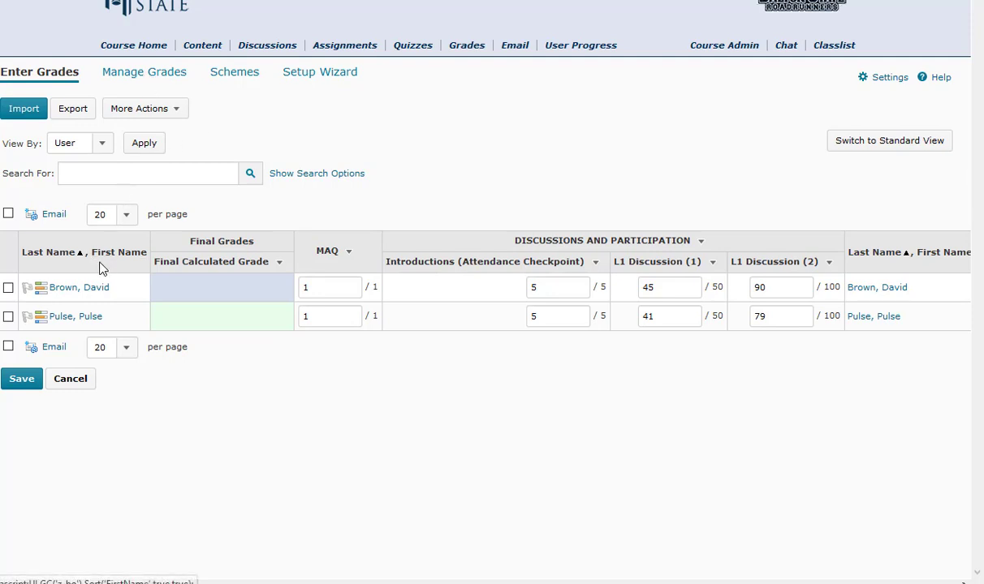
click(279, 262)
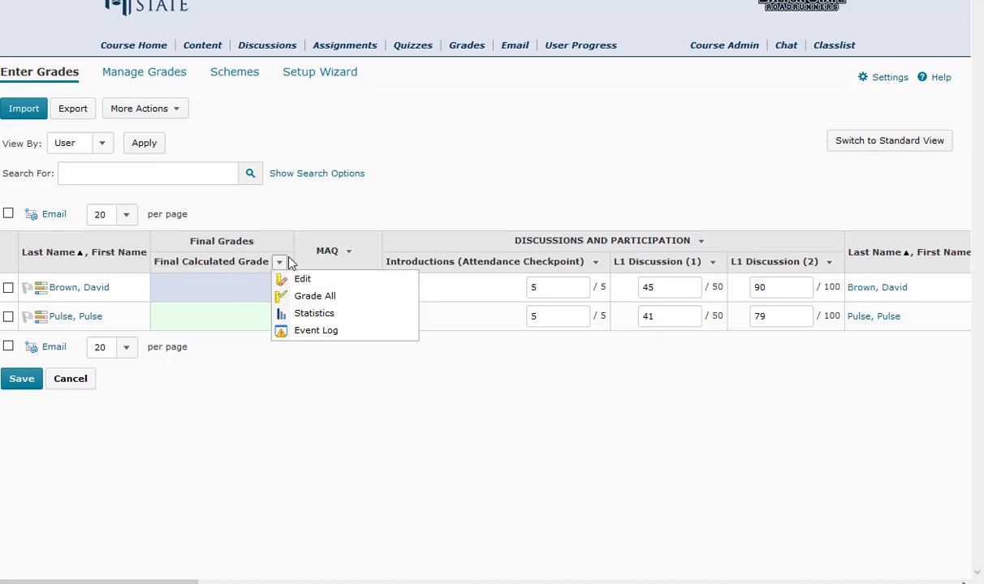
Step: Transfer 140/155 and 125/155 to adjusted final grades, release both, and save first student's feedback
click(302, 299)
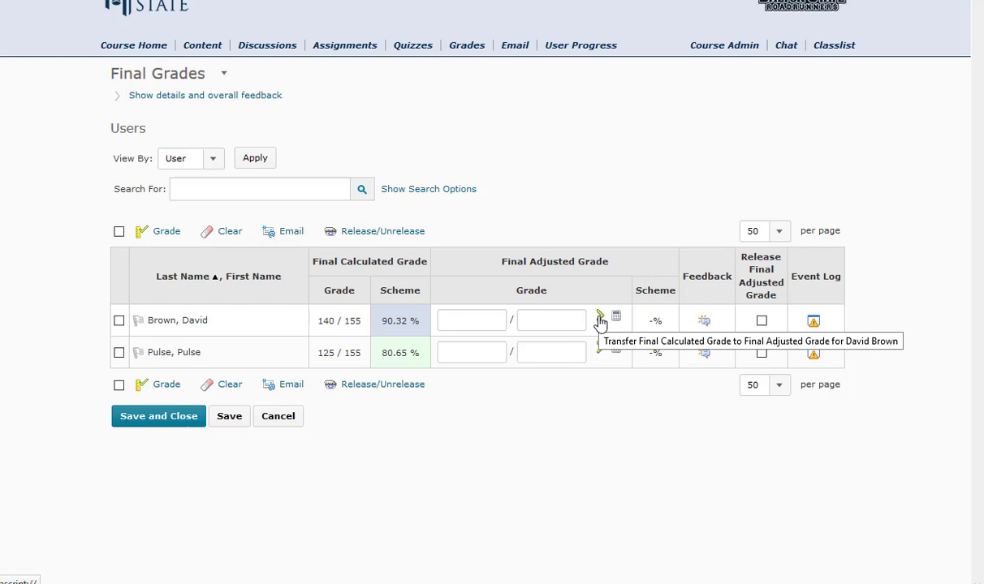
click(599, 319)
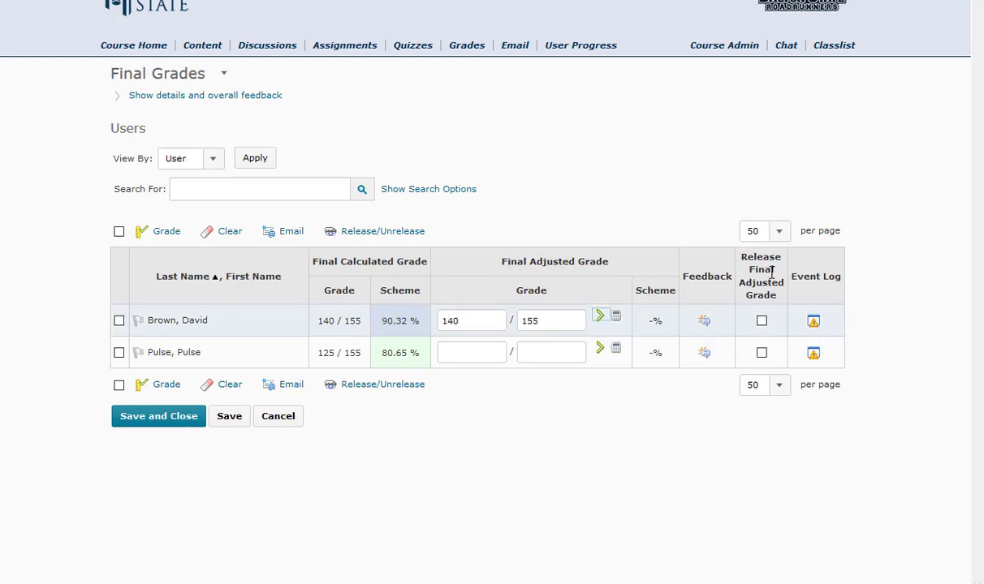
click(761, 321)
click(704, 323)
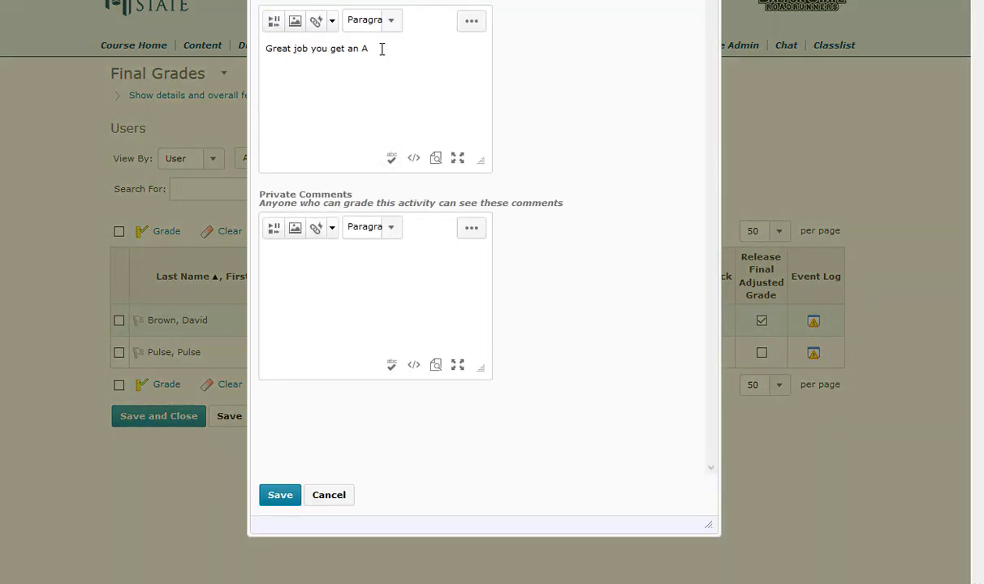
click(286, 496)
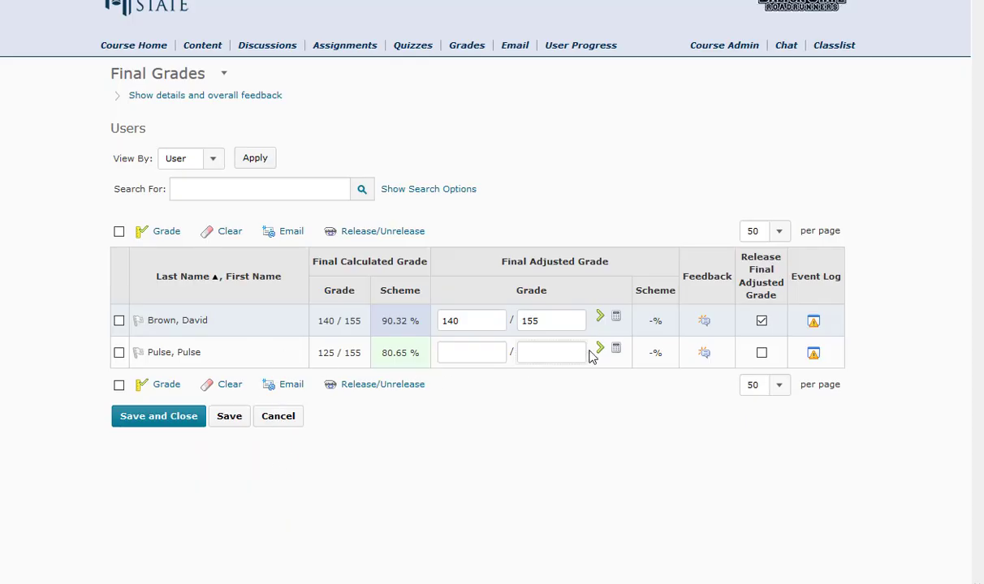
click(600, 351)
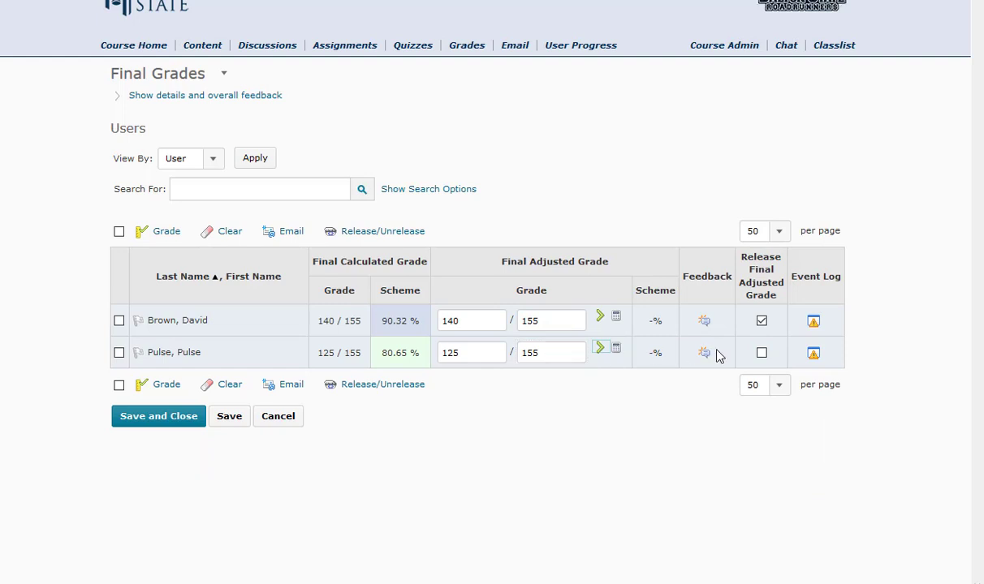
click(763, 353)
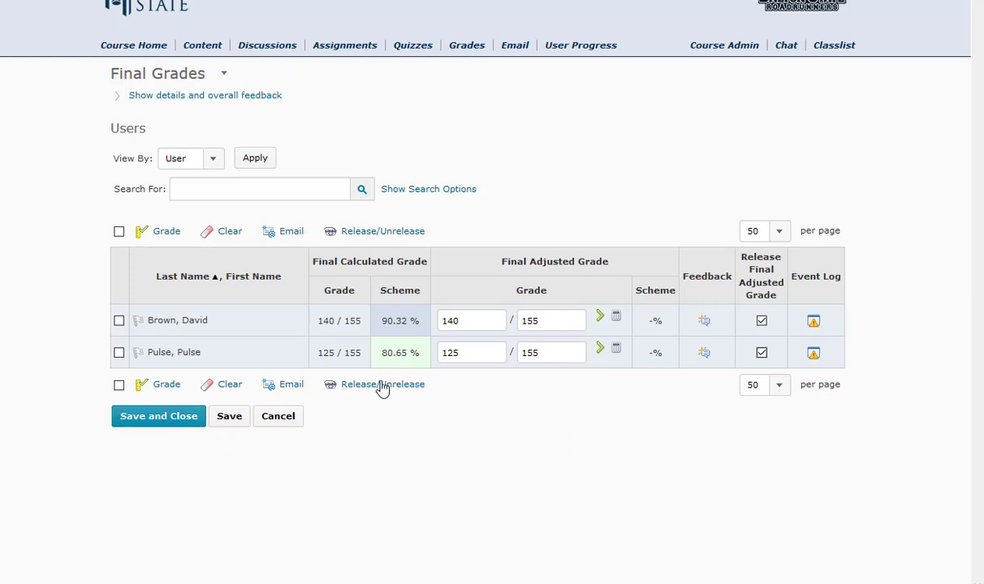
Step: Save and close the final grades, confirming with Yes
click(162, 419)
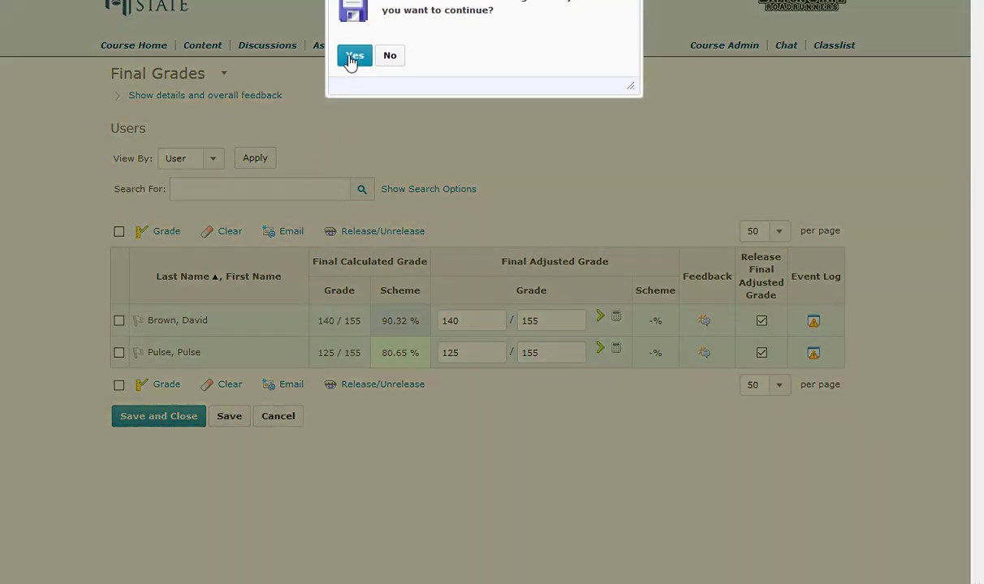
click(347, 57)
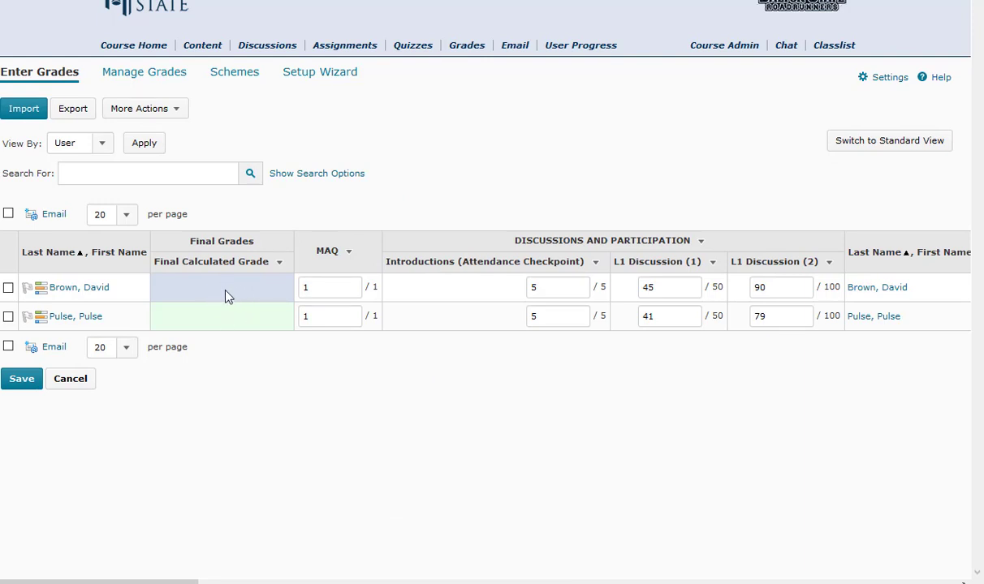
Step: Enable Points grade and Grade scheme symbol in the gradebook display settings and save
click(885, 81)
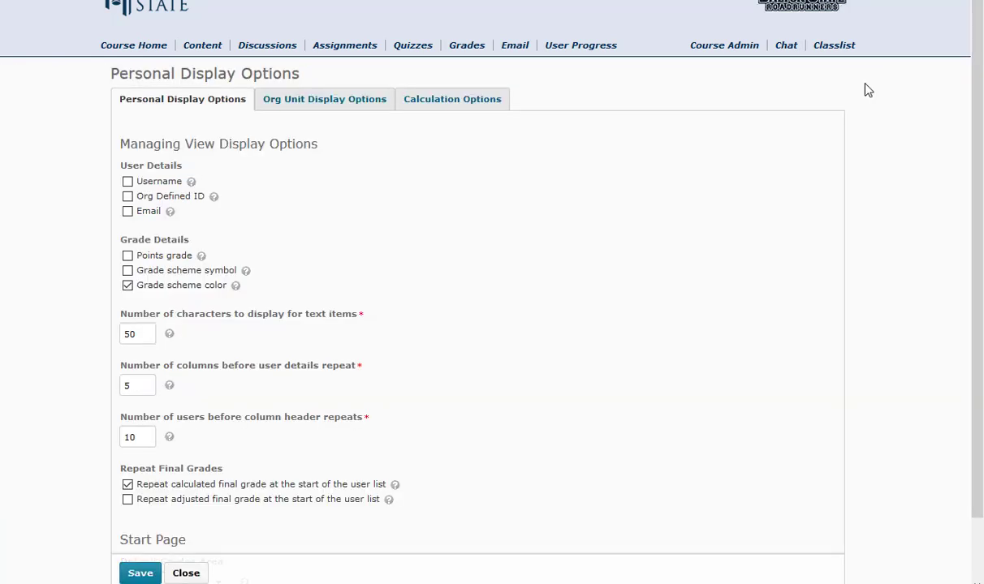
click(128, 256)
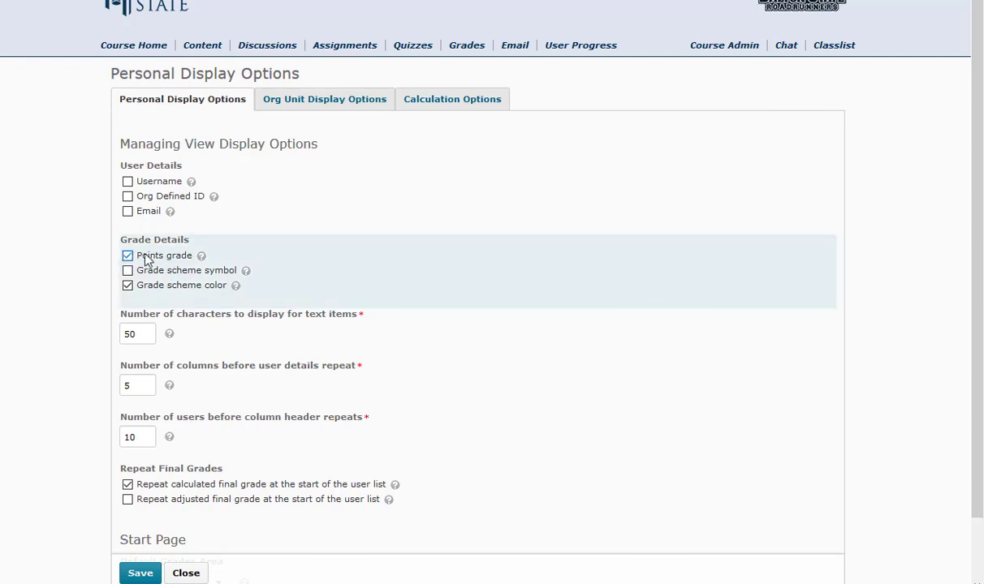
click(127, 270)
click(140, 573)
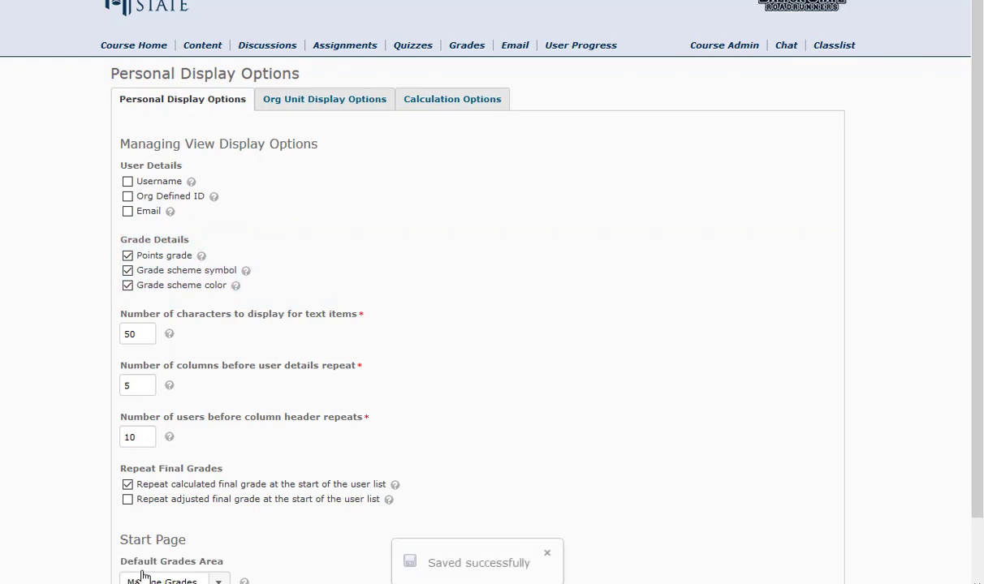
click(448, 108)
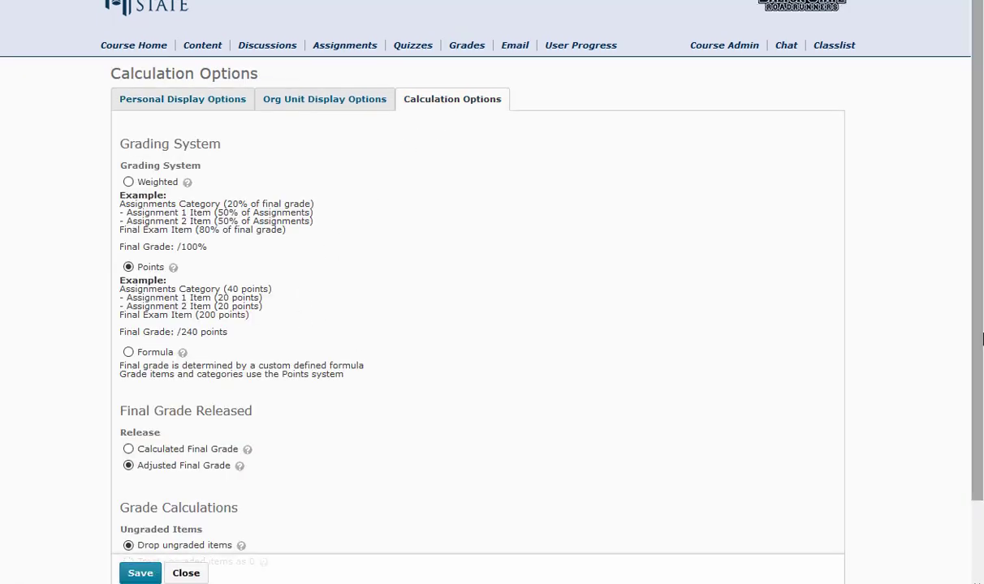
Step: Save calculation options with points grading and adjusted final grade released, confirming with Yes
scroll(446, 375, down, 2)
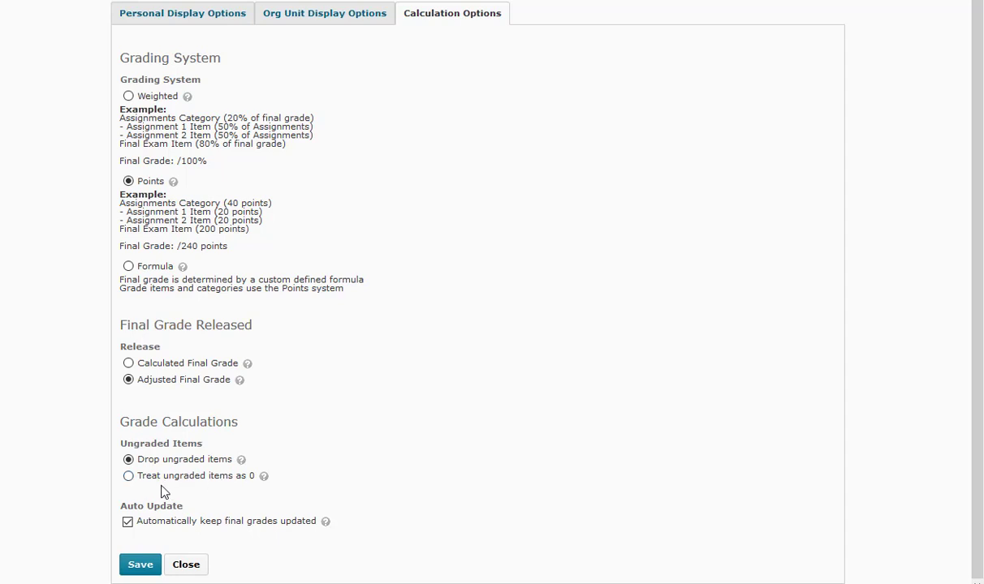
click(142, 564)
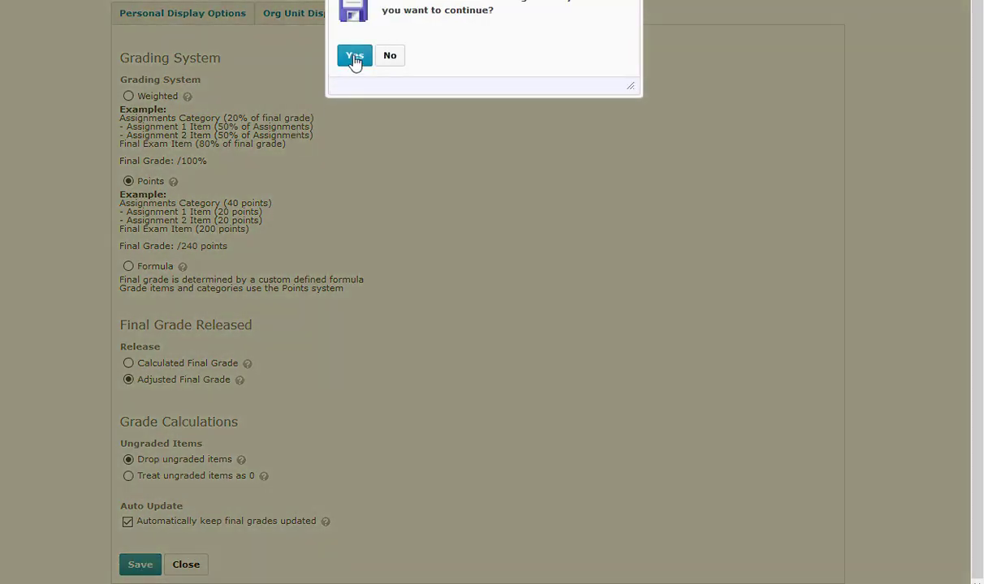
click(355, 56)
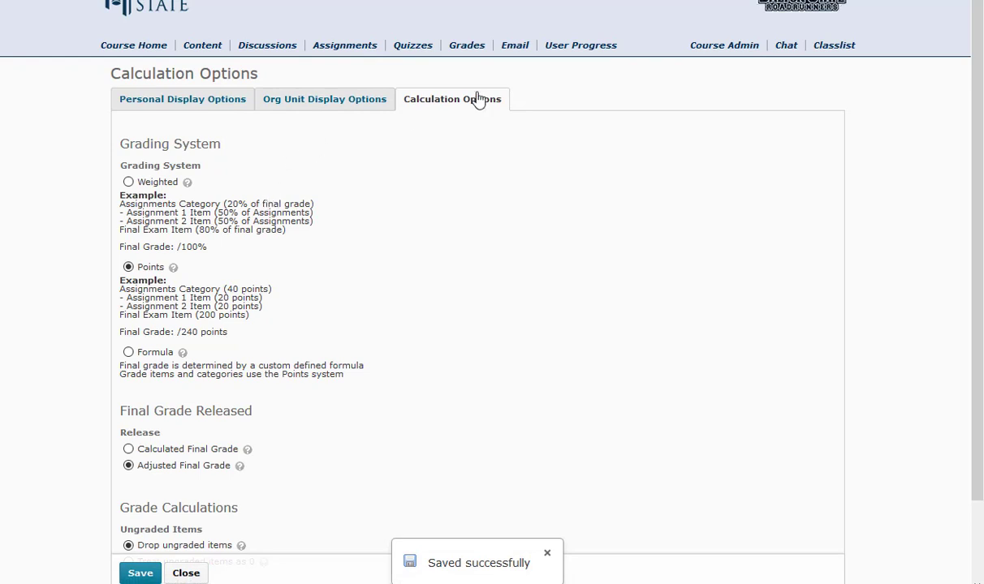
Step: Return to Enter Grades, showing final grades 140/155 (90.32%) and 125/155 (80.65%)
click(467, 45)
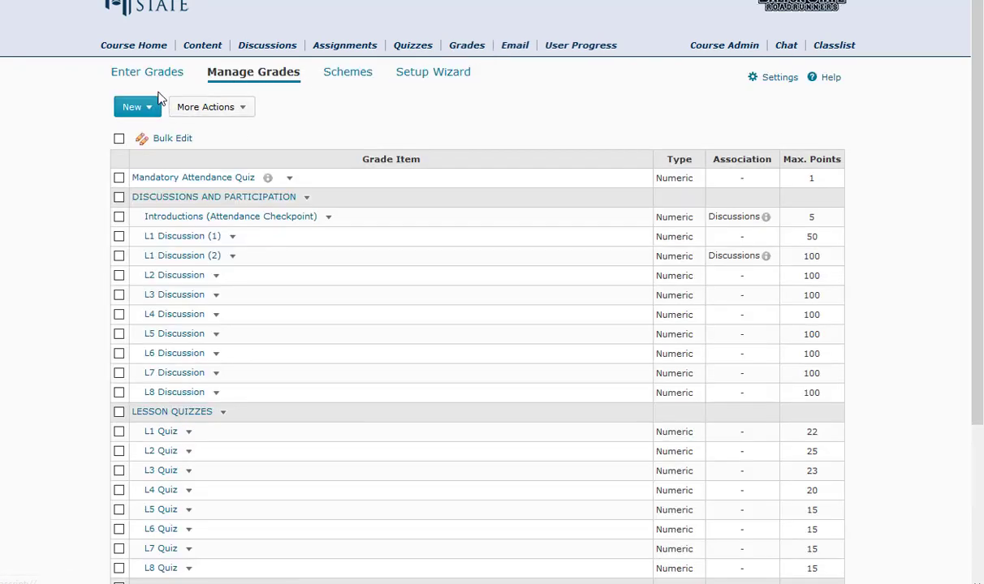
click(158, 73)
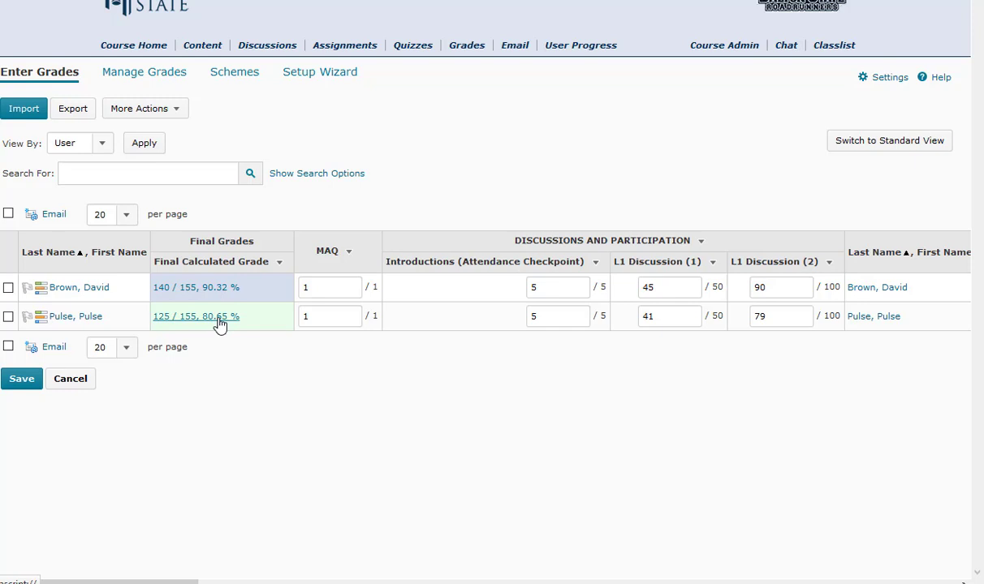
Step: Impersonate the second student via Classlist and check their 125/155 (80.65%) grade and feedback
click(835, 47)
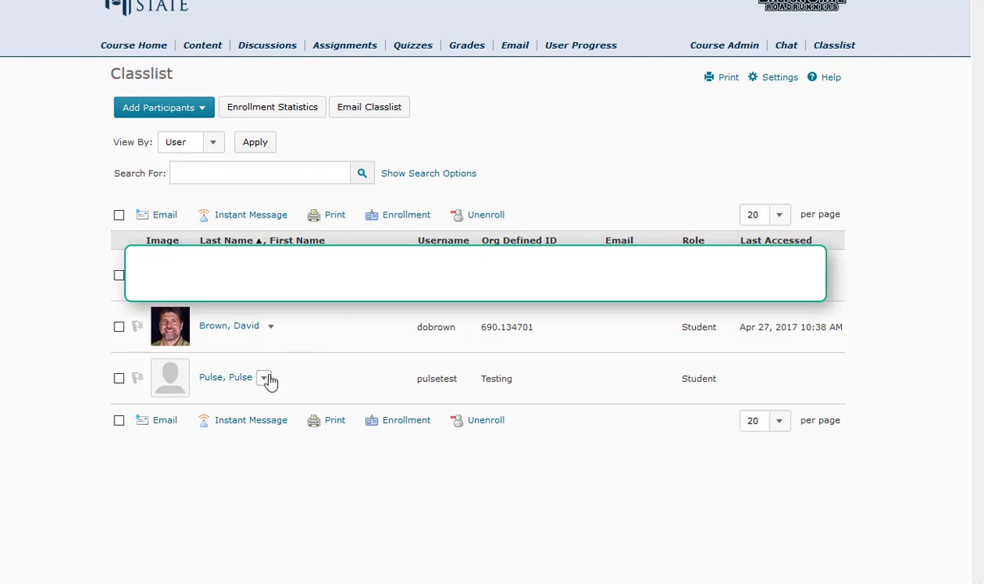
click(263, 379)
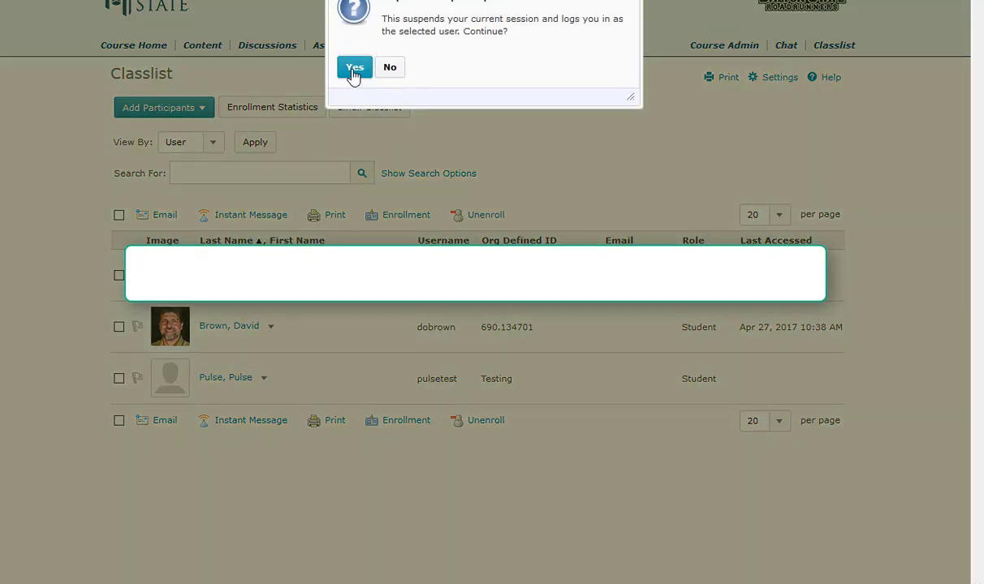
click(354, 70)
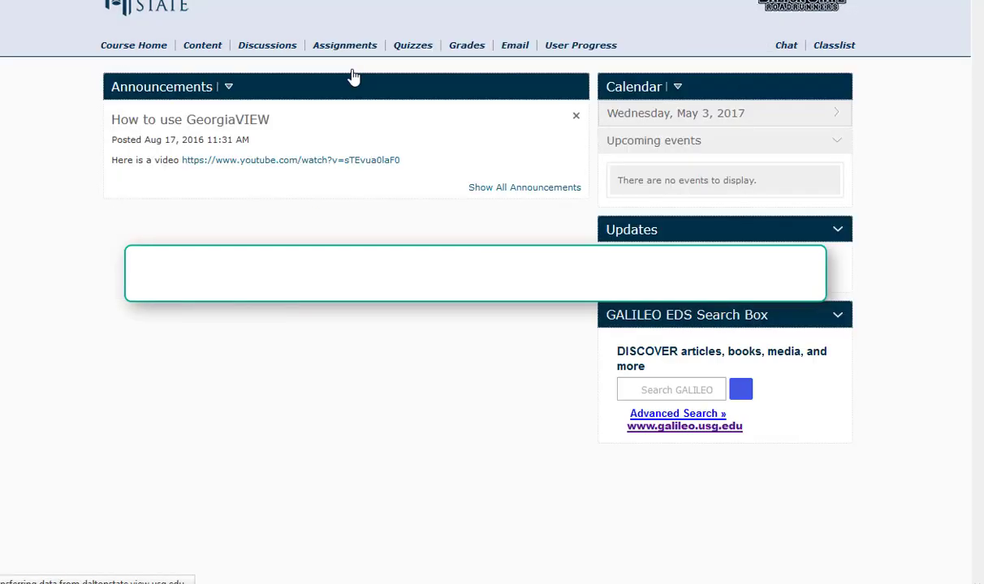
click(465, 46)
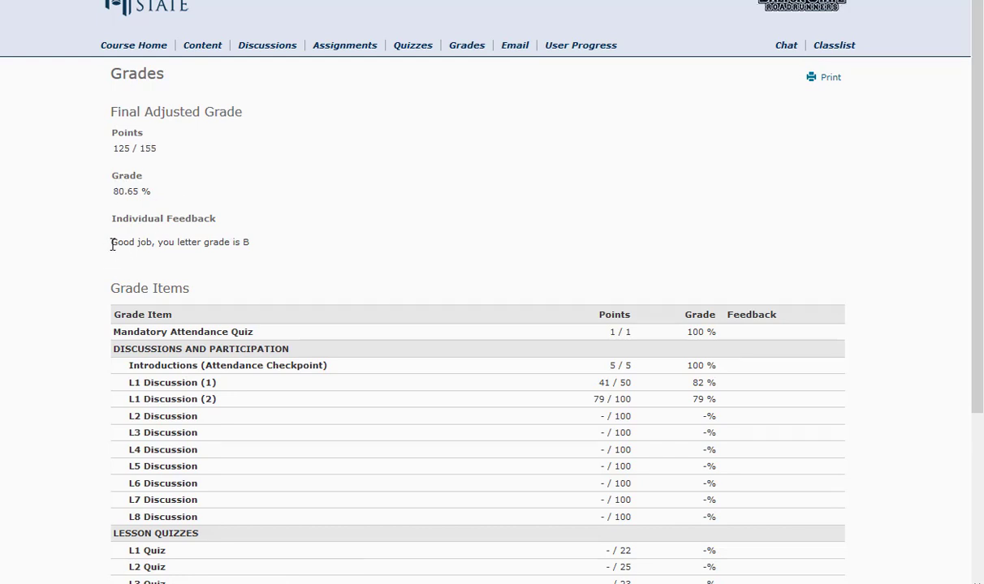
drag(111, 242, 273, 245)
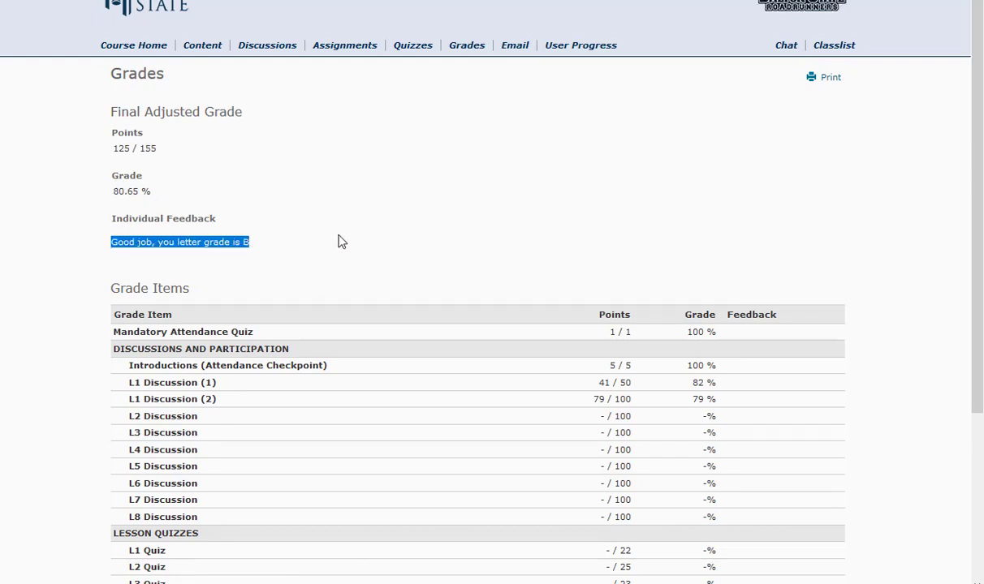